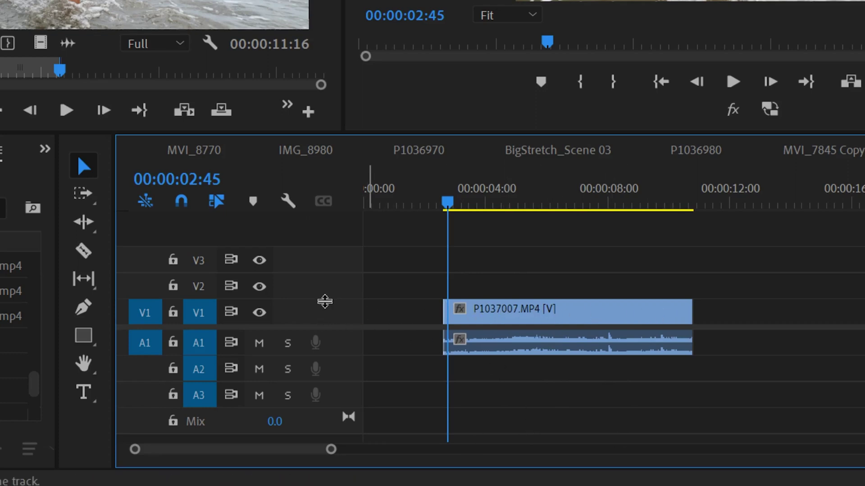
Step: Enlarge the Video 1 track height and zoom the timeline in on the P1037007.MP4 clip
{"action": "left_click_drag", "start_coordinate": [324, 301], "coordinate": [334, 220]}
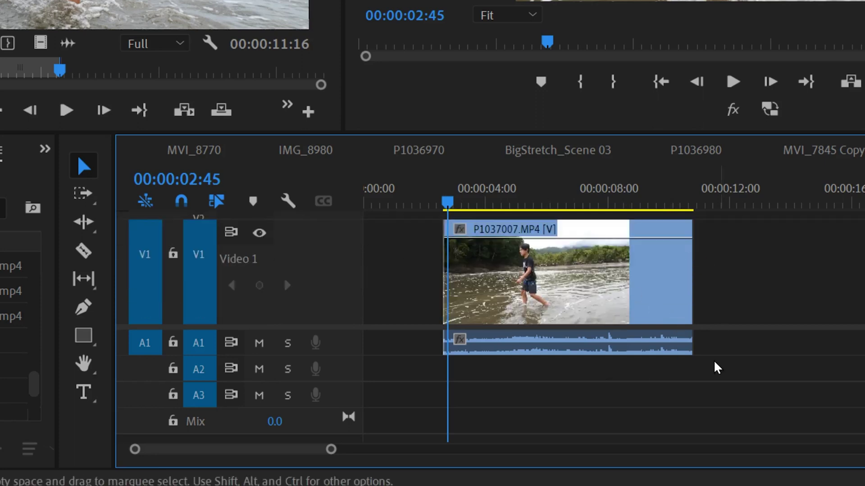
{"action": "left_click_drag", "start_coordinate": [332, 450], "coordinate": [318, 454]}
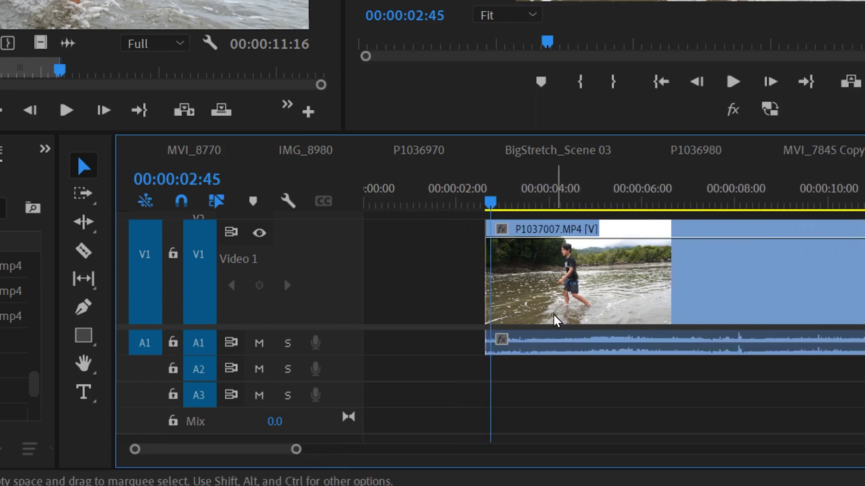
Step: Switch the P1037007.MP4 clip's display to its Time Remapping > Speed line
{"action": "left_click", "coordinate": [502, 230]}
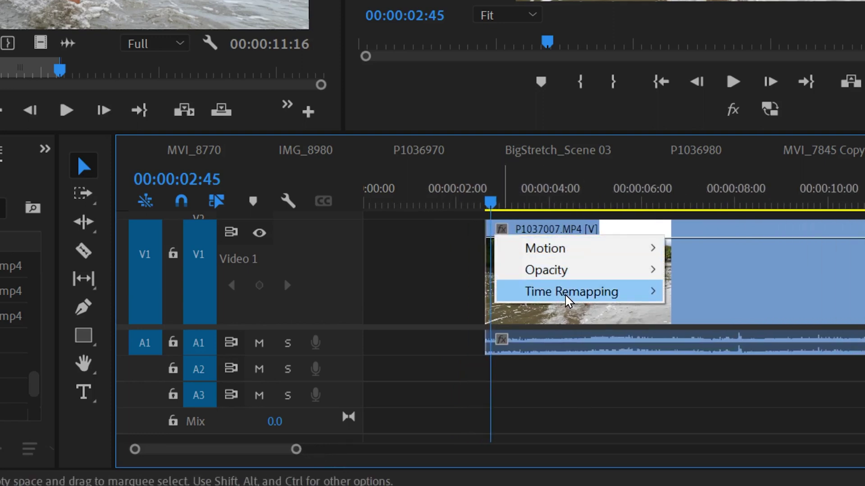
{"action": "mouse_move", "coordinate": [567, 301]}
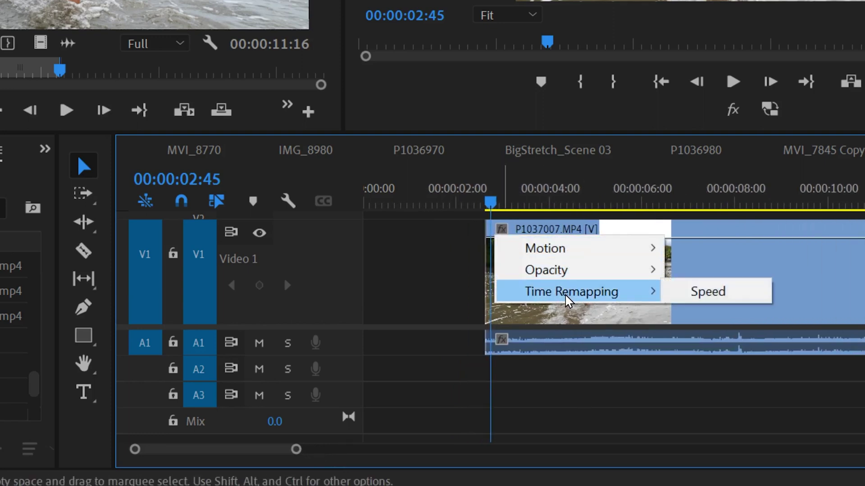
{"action": "left_click", "coordinate": [706, 293]}
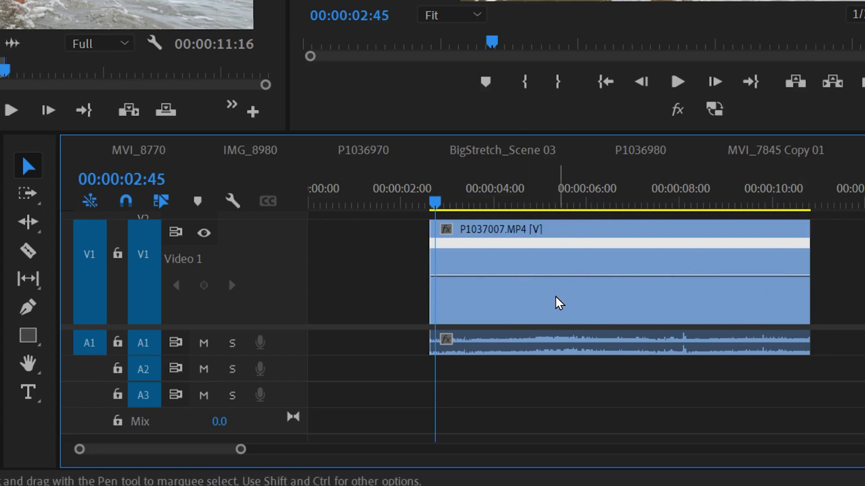
Step: Add speed keyframes on the beach clip at 00:00:05:07 and 00:00:05:57
{"action": "left_click", "coordinate": [561, 234]}
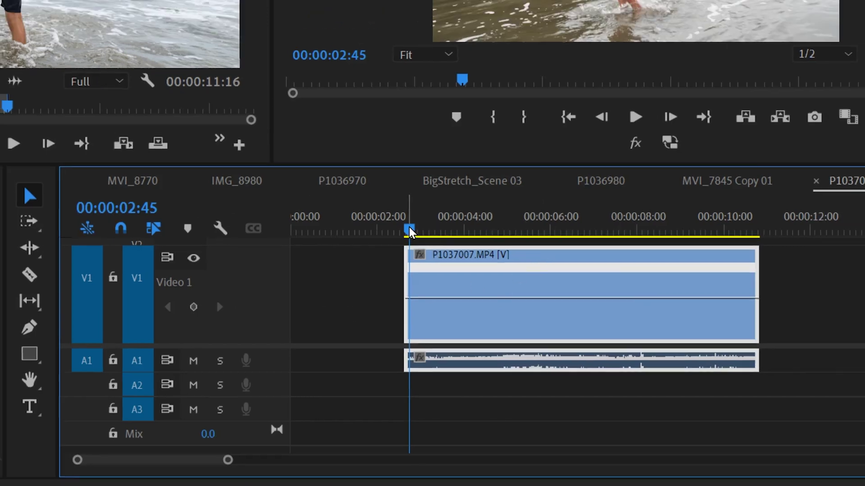
{"action": "left_click", "coordinate": [463, 200]}
{"action": "left_click_drag", "start_coordinate": [338, 323], "coordinate": [396, 318]}
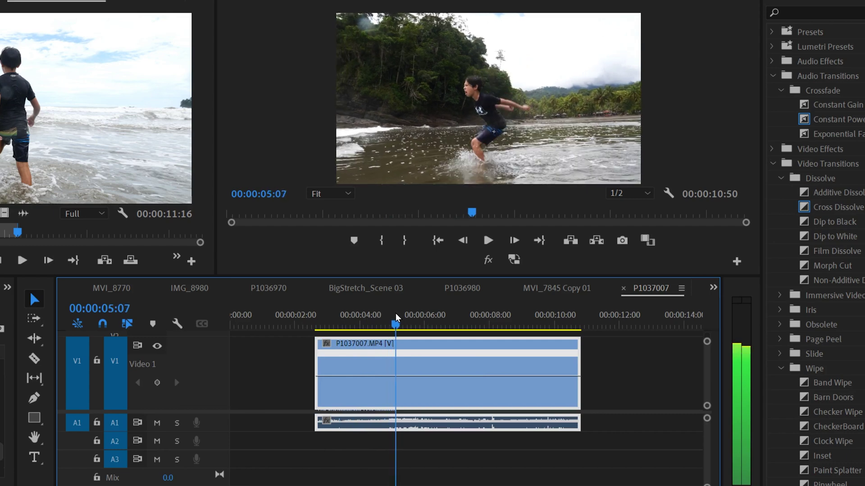
{"action": "left_click", "coordinate": [157, 383]}
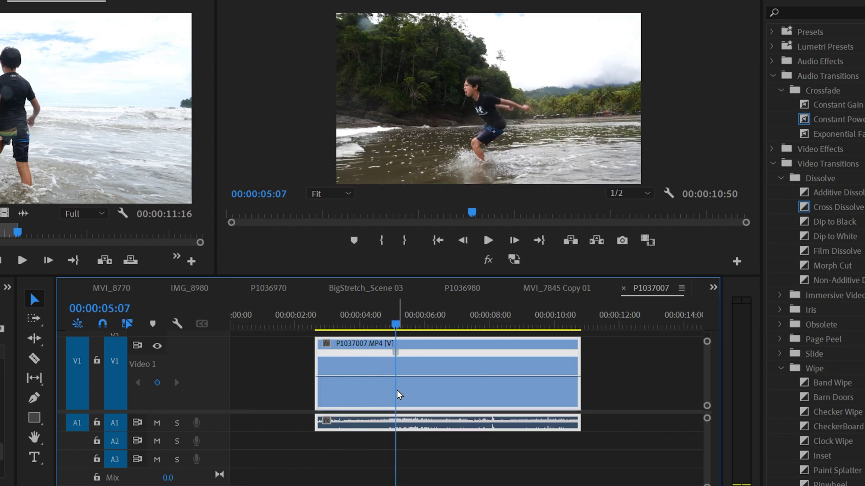
{"action": "left_click_drag", "start_coordinate": [414, 318], "coordinate": [426, 322]}
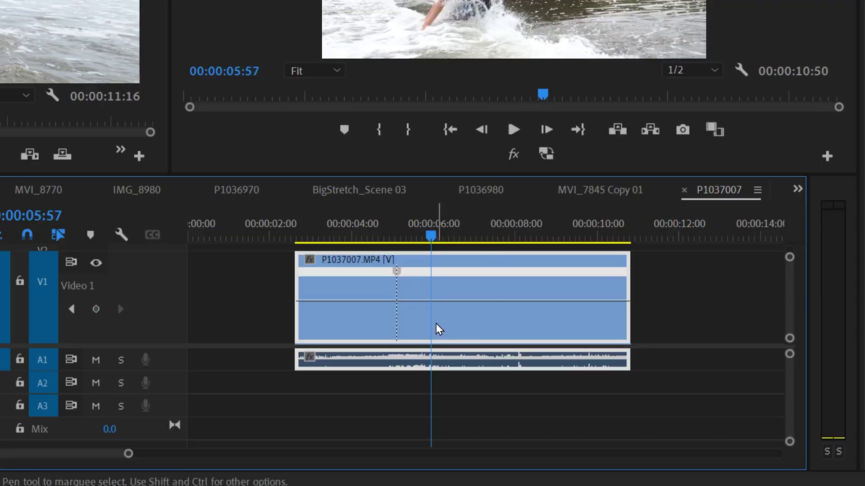
{"action": "left_click", "coordinate": [432, 303]}
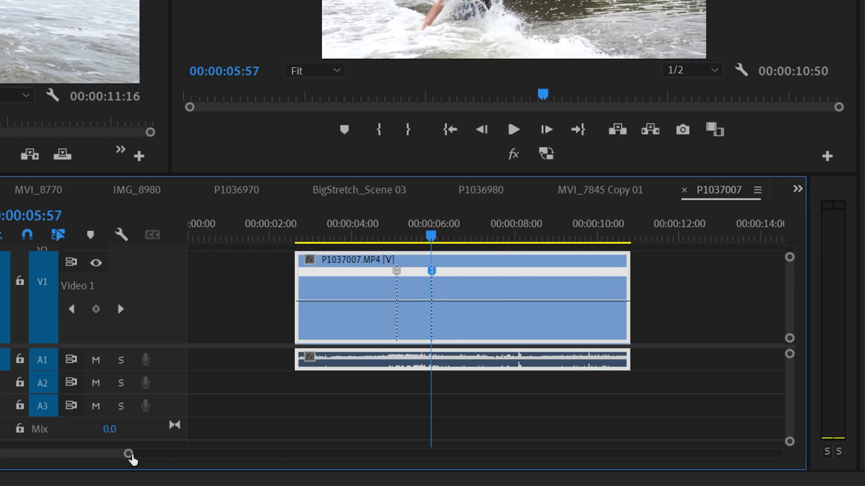
{"action": "left_click_drag", "start_coordinate": [130, 455], "coordinate": [108, 455]}
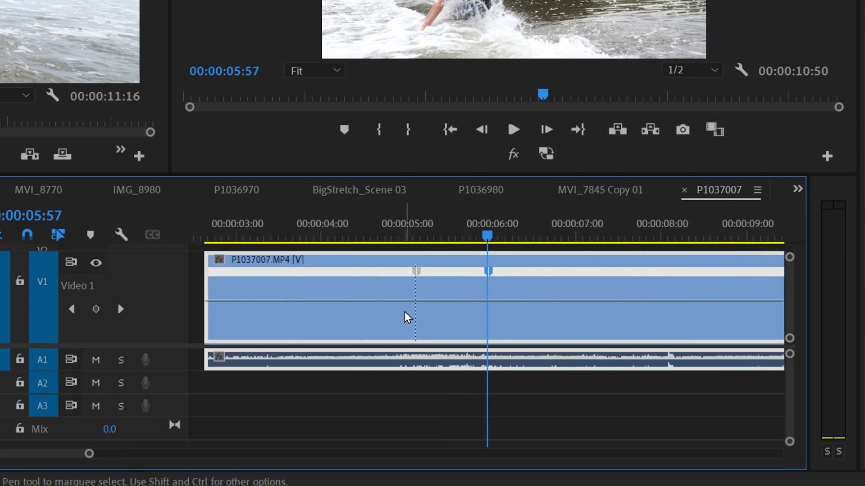
Step: Pull the speed band between the keyframes down to about 20%, stretching the sequence to 00:00:14:14
{"action": "left_click", "coordinate": [447, 301]}
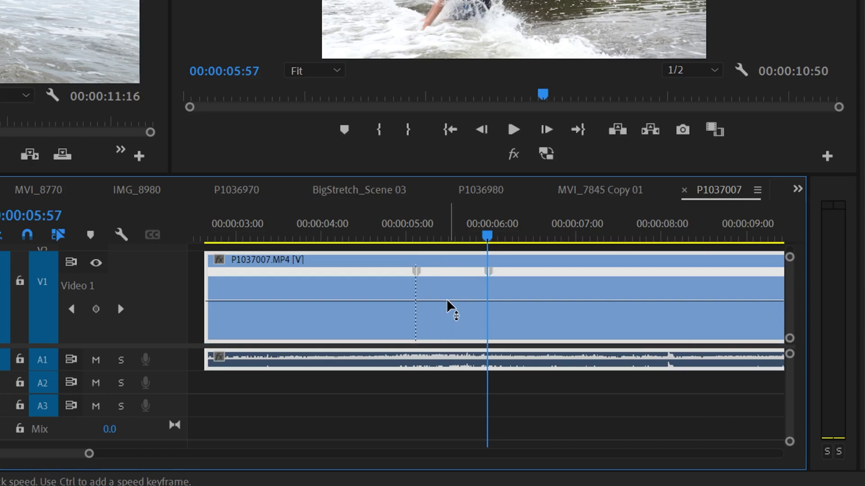
{"action": "mouse_move", "coordinate": [447, 301]}
{"action": "left_mouse_down"}
{"action": "mouse_move", "coordinate": [447, 313]}
{"action": "mouse_move", "coordinate": [448, 291]}
{"action": "mouse_move", "coordinate": [447, 313]}
{"action": "left_mouse_up"}
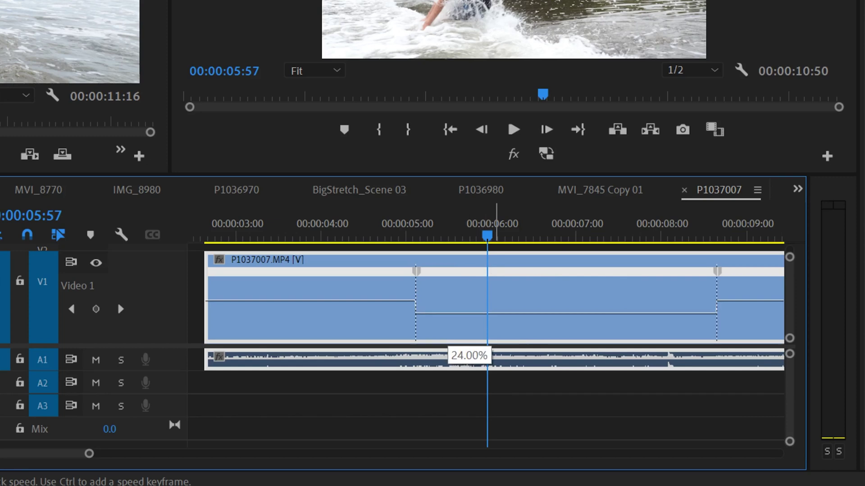
{"action": "left_click_drag", "start_coordinate": [447, 313], "coordinate": [447, 314]}
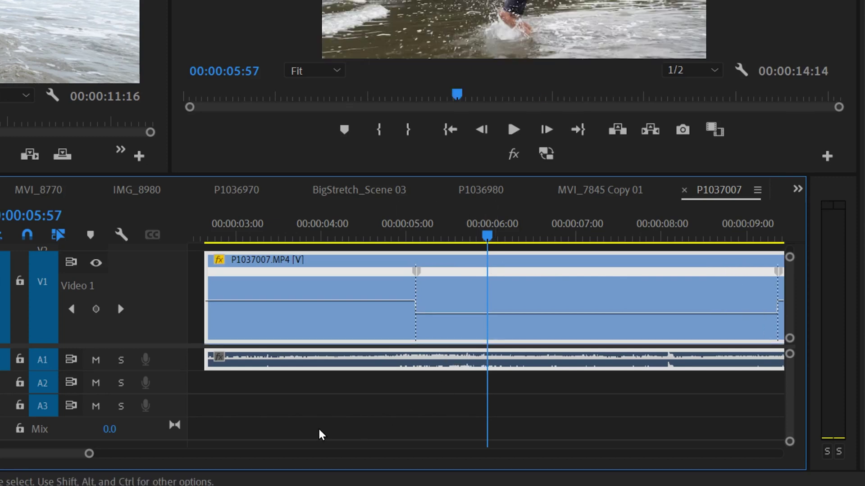
Step: Zoom out, preview the slowed section, then mute the A1 audio track
{"action": "left_click_drag", "start_coordinate": [89, 454], "coordinate": [139, 455]}
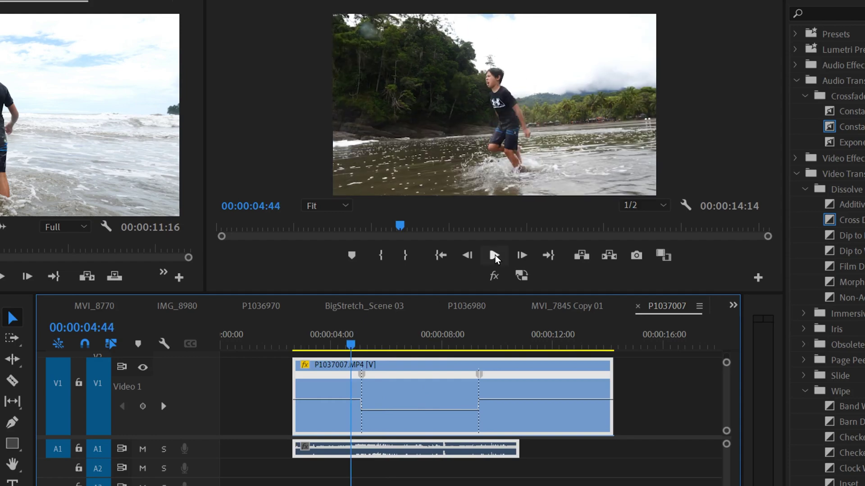
{"action": "left_click", "coordinate": [494, 256]}
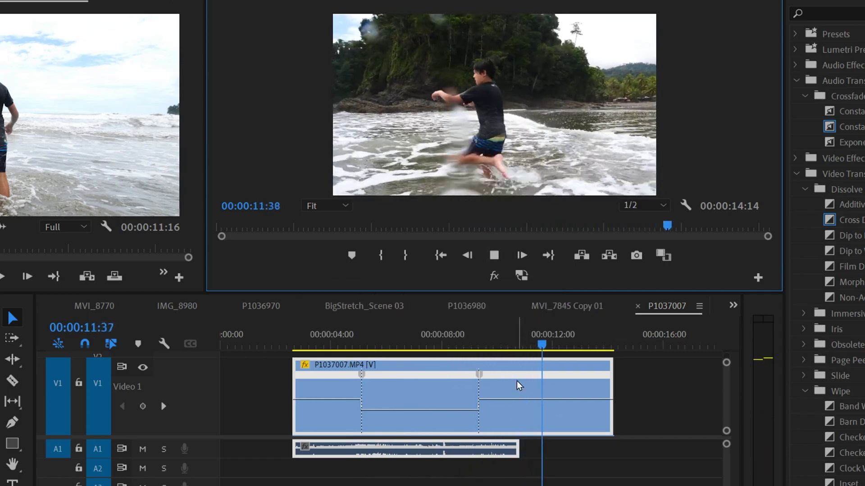
{"action": "left_click", "coordinate": [500, 256]}
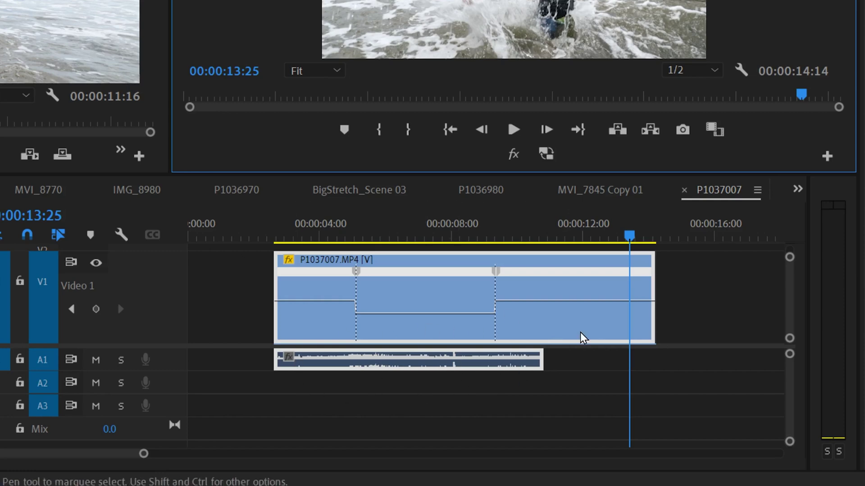
{"action": "left_click", "coordinate": [96, 360]}
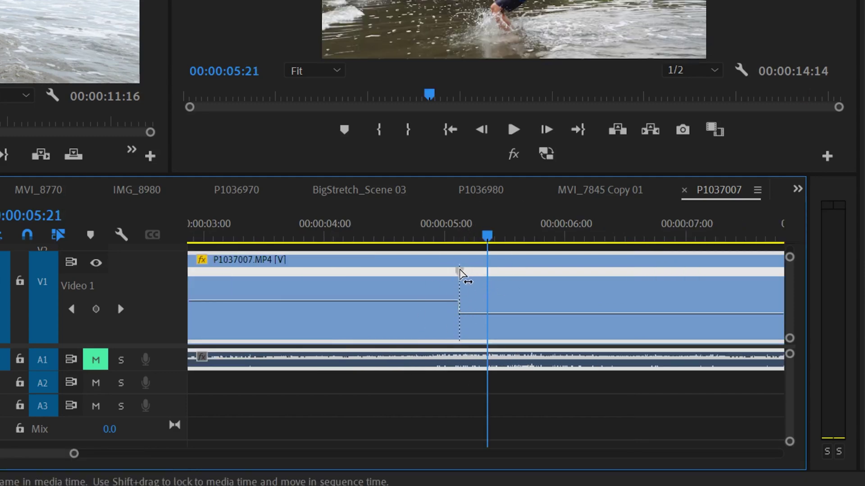
Step: Replay the transition into slow motion from about 4 seconds
{"action": "left_click", "coordinate": [345, 227]}
{"action": "left_click", "coordinate": [513, 131]}
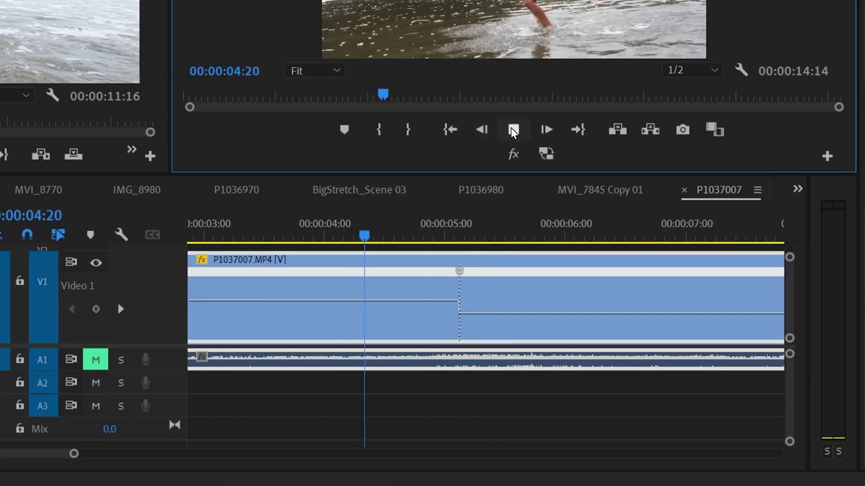
{"action": "left_click", "coordinate": [513, 131]}
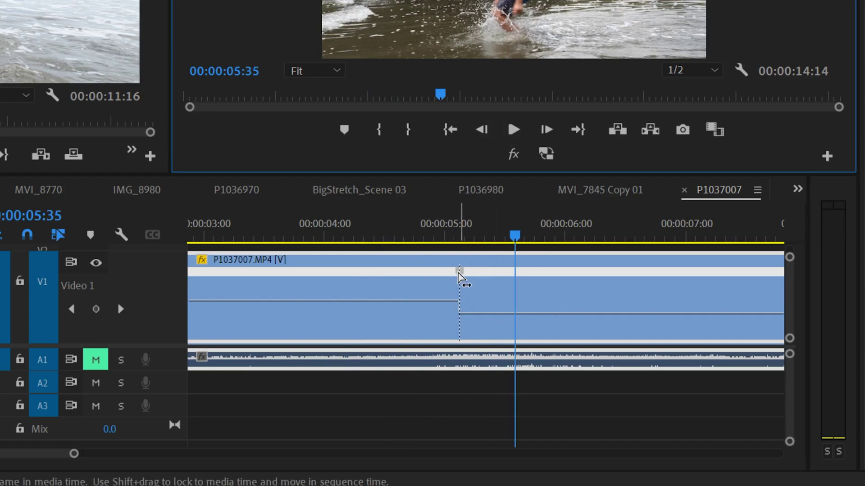
Step: Split the first speed keyframe into a gradual ramp, lengthening the sequence to 00:00:14:27
{"action": "left_click_drag", "start_coordinate": [460, 273], "coordinate": [421, 274]}
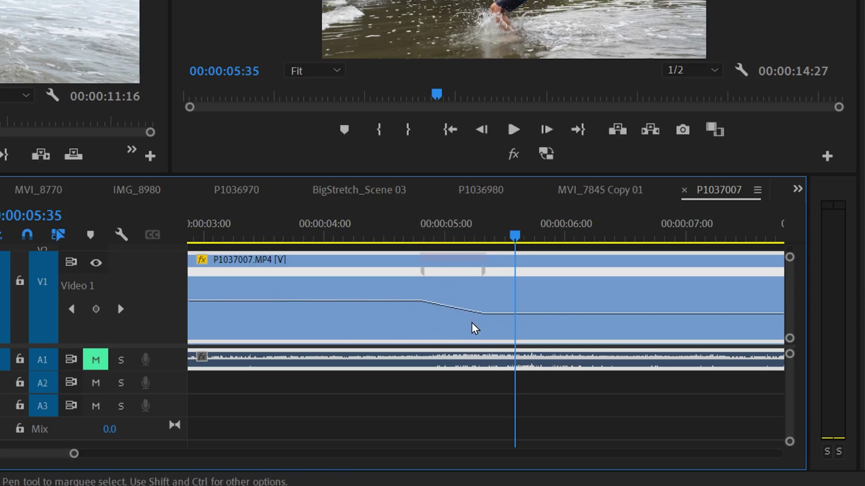
Step: Smooth the entry speed ramp into a curve and preview it from 00:00:04:07
{"action": "left_click", "coordinate": [423, 275]}
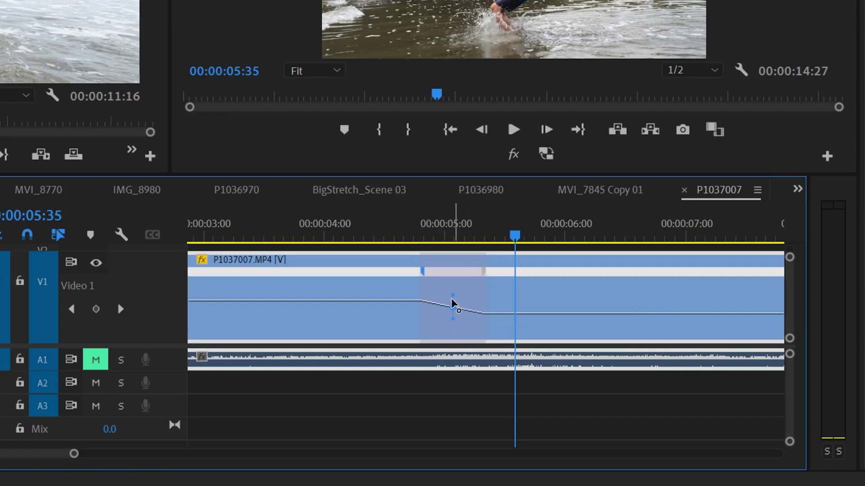
{"action": "left_click_drag", "start_coordinate": [454, 300], "coordinate": [432, 301]}
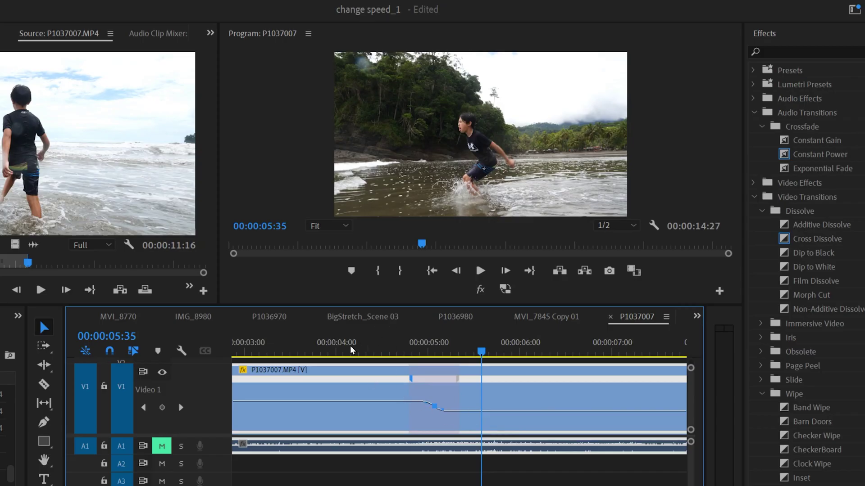
{"action": "left_click", "coordinate": [351, 350]}
{"action": "left_click", "coordinate": [480, 271]}
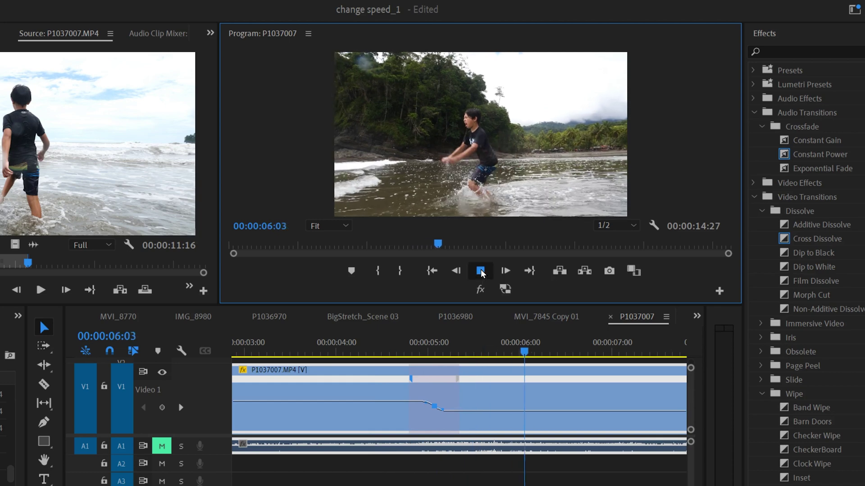
{"action": "left_click", "coordinate": [480, 271]}
Step: Adjust the ramp width and spread the exit keyframe into a gradual ramp, sequence at 00:00:14:57
{"action": "left_click_drag", "start_coordinate": [460, 382], "coordinate": [483, 374]}
{"action": "left_click_drag", "start_coordinate": [411, 380], "coordinate": [378, 378]}
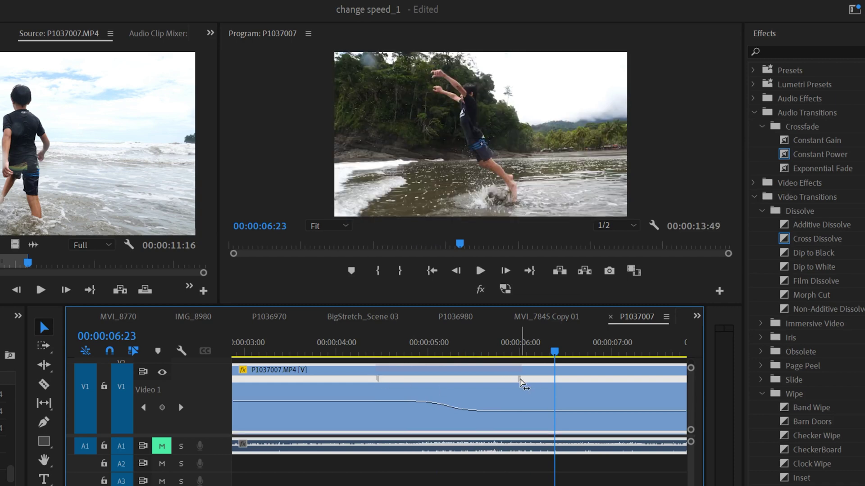
{"action": "left_click_drag", "start_coordinate": [523, 384], "coordinate": [473, 379]}
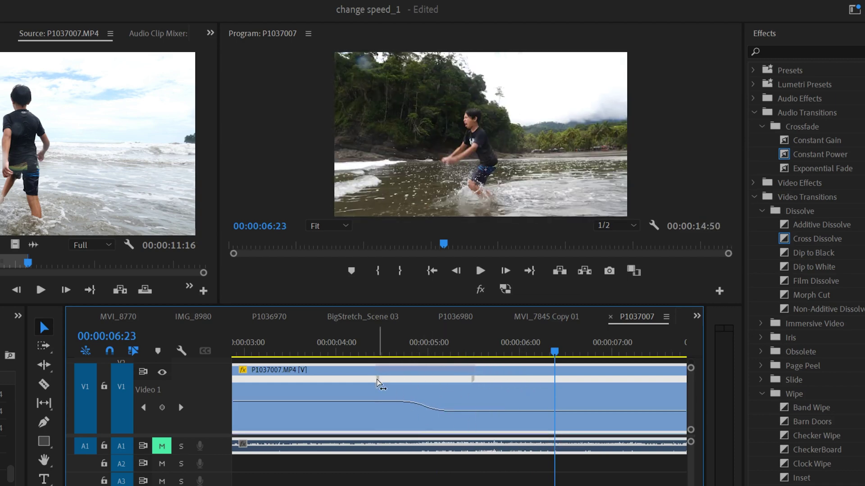
{"action": "left_click", "coordinate": [378, 381]}
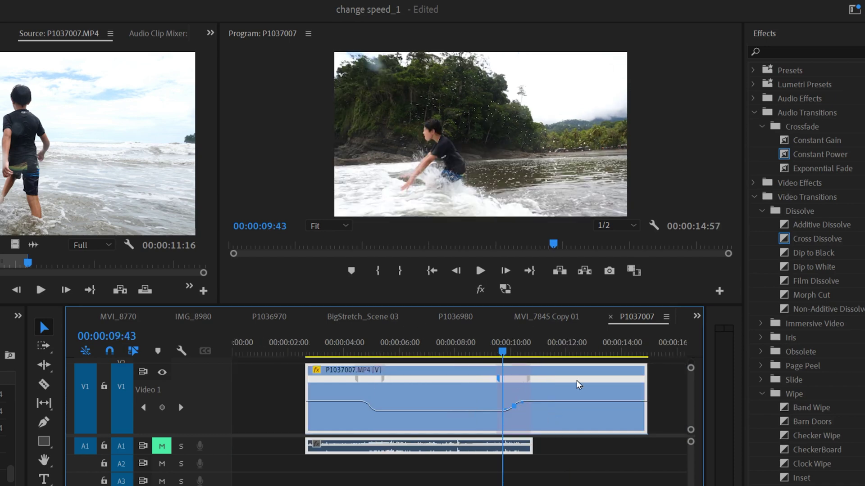
{"action": "left_click_drag", "start_coordinate": [522, 347], "coordinate": [570, 347]}
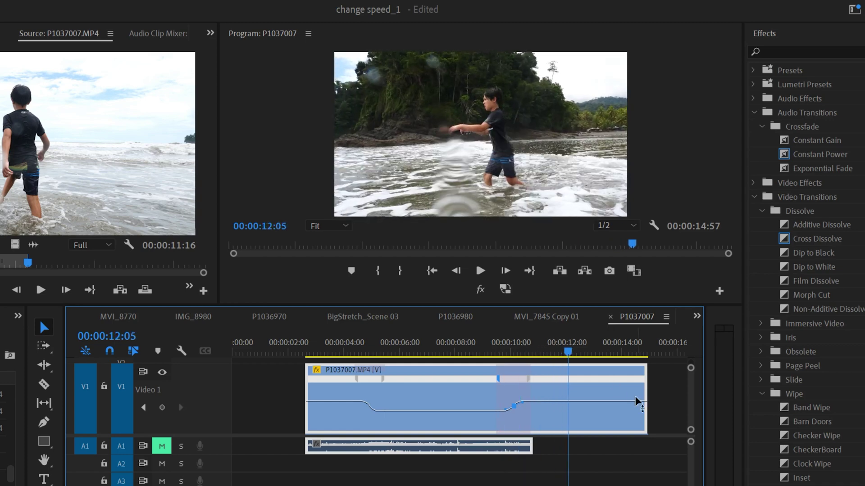
Step: Add ramped speed keyframes at 12:05 and 12:54, dropping speed back down after the burst
{"action": "left_click", "coordinate": [567, 404], "text": "ctrl"}
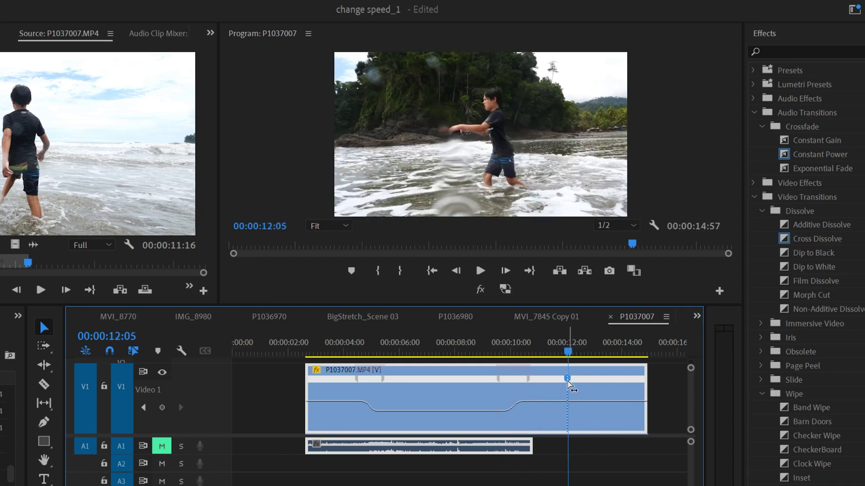
{"action": "left_click_drag", "start_coordinate": [568, 379], "coordinate": [601, 390]}
{"action": "left_click_drag", "start_coordinate": [585, 353], "coordinate": [591, 353]}
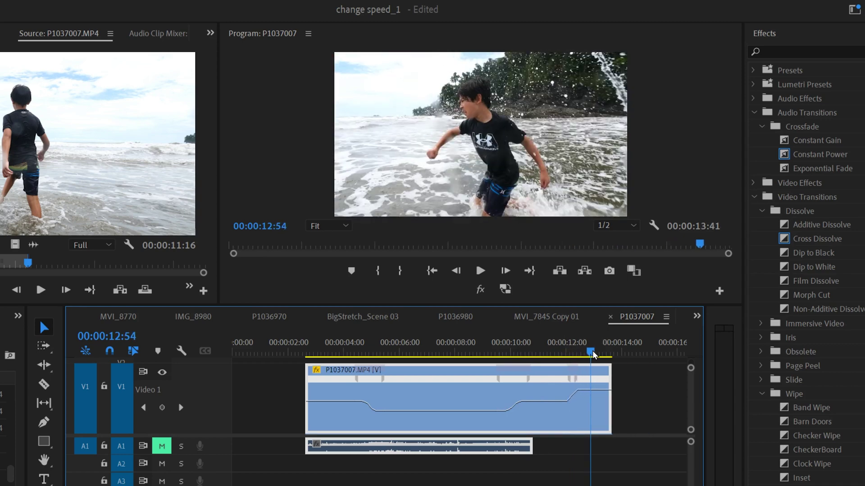
{"action": "left_click", "coordinate": [595, 396], "text": "ctrl"}
{"action": "left_click_drag", "start_coordinate": [601, 390], "coordinate": [599, 427]}
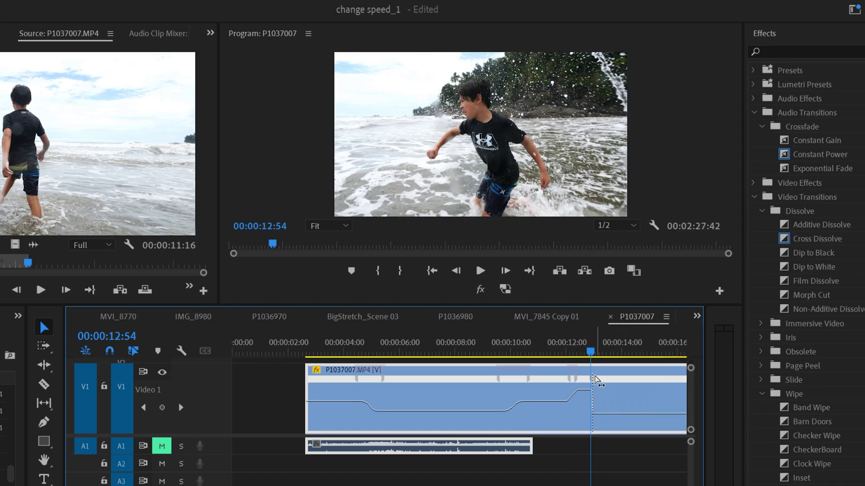
{"action": "left_click_drag", "start_coordinate": [594, 378], "coordinate": [574, 384]}
Step: Play back the speed-ramped section from around 08:56 with the whole clip in view
{"action": "left_click_drag", "start_coordinate": [542, 349], "coordinate": [480, 283]}
{"action": "left_click", "coordinate": [480, 271]}
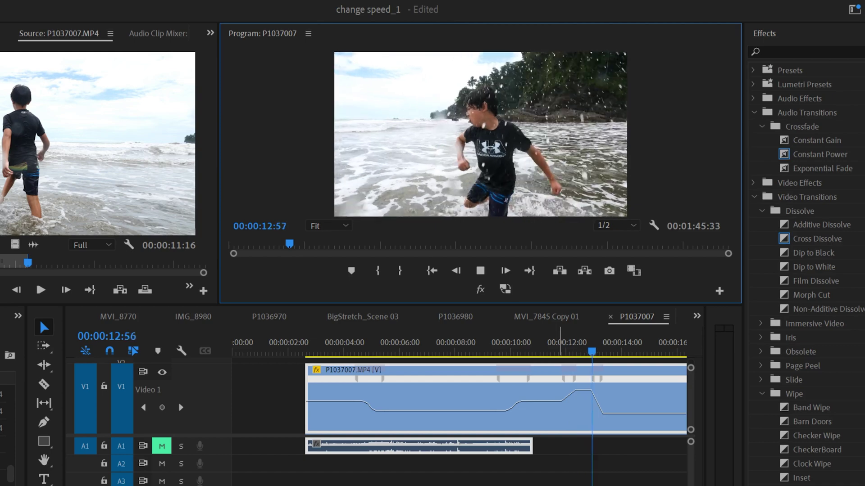
{"action": "key", "text": "minus"}
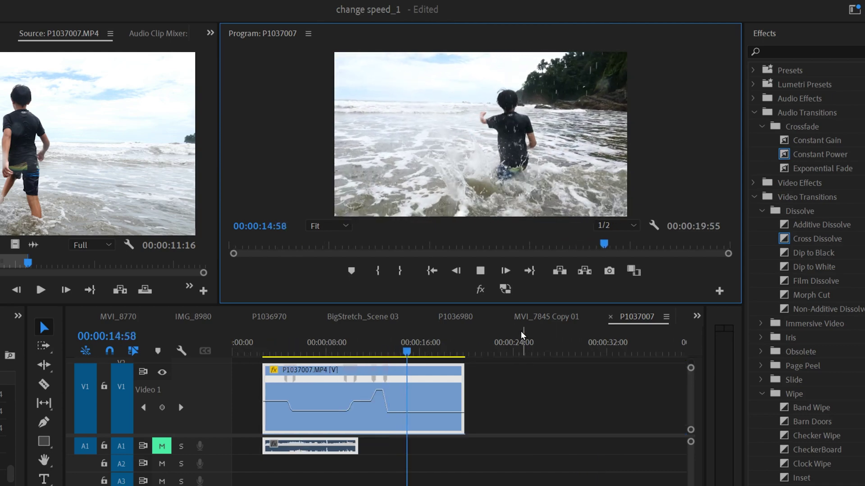
{"action": "left_click", "coordinate": [480, 272]}
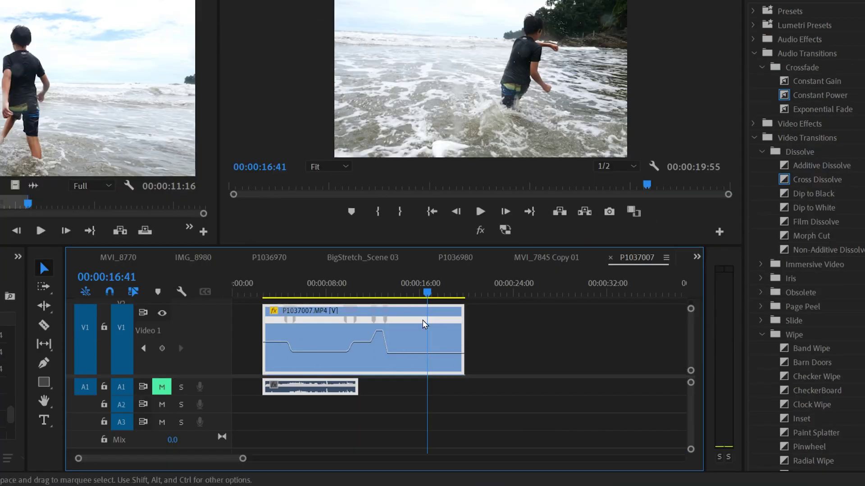
Step: Set the P1037007.MP4 clip's Time Interpolation to Optical Flow
{"action": "right_click", "coordinate": [440, 340]}
{"action": "mouse_move", "coordinate": [523, 414]}
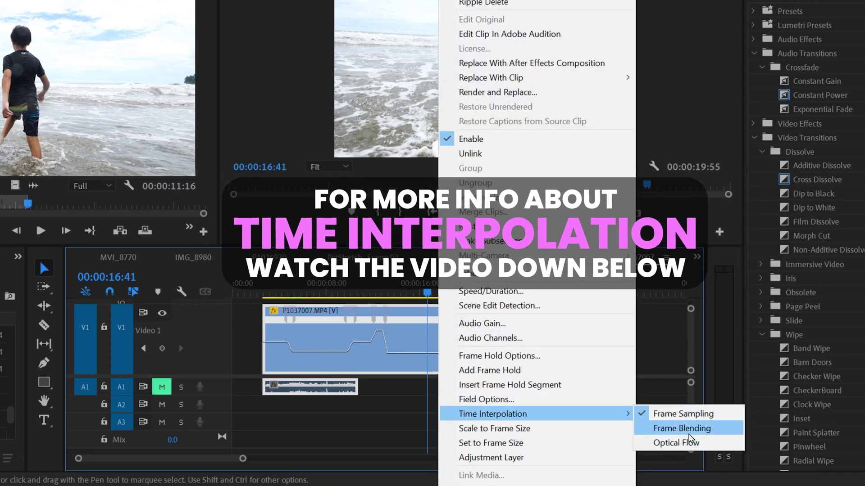
{"action": "left_click", "coordinate": [684, 442]}
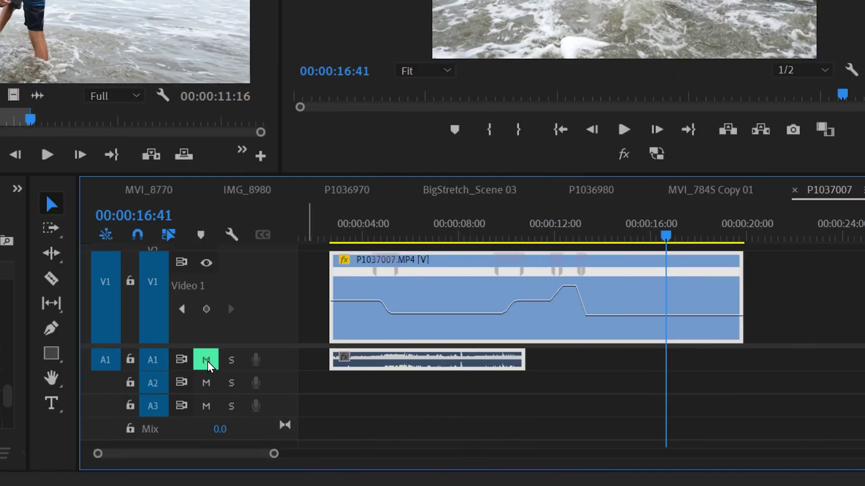
Step: Unmute A1, lock V1, and razor the audio at the first ramp's midpoint
{"action": "left_click", "coordinate": [207, 361]}
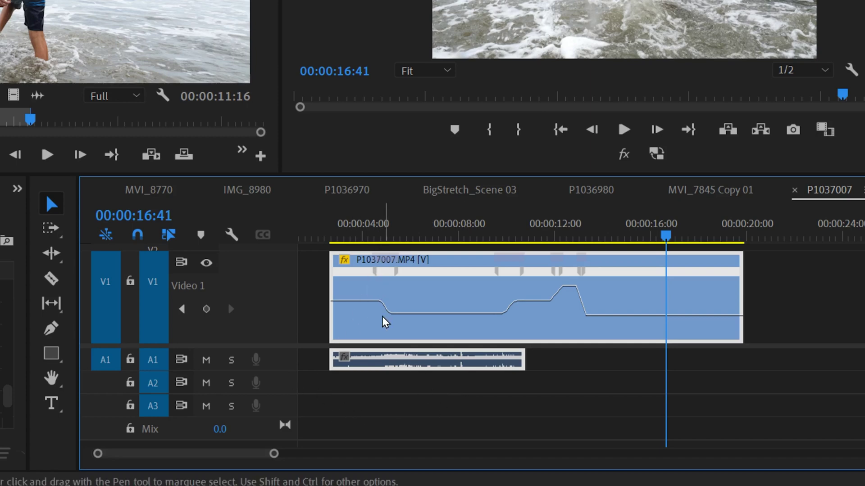
{"action": "left_click", "coordinate": [52, 282]}
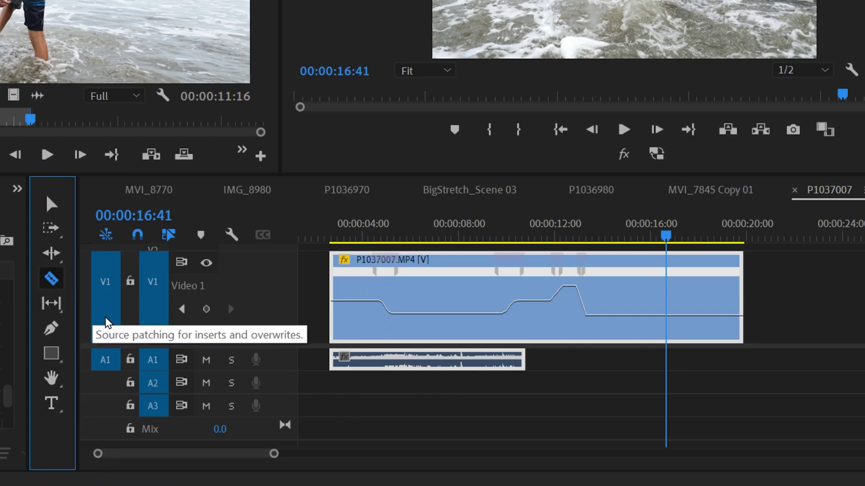
{"action": "left_click", "coordinate": [132, 283]}
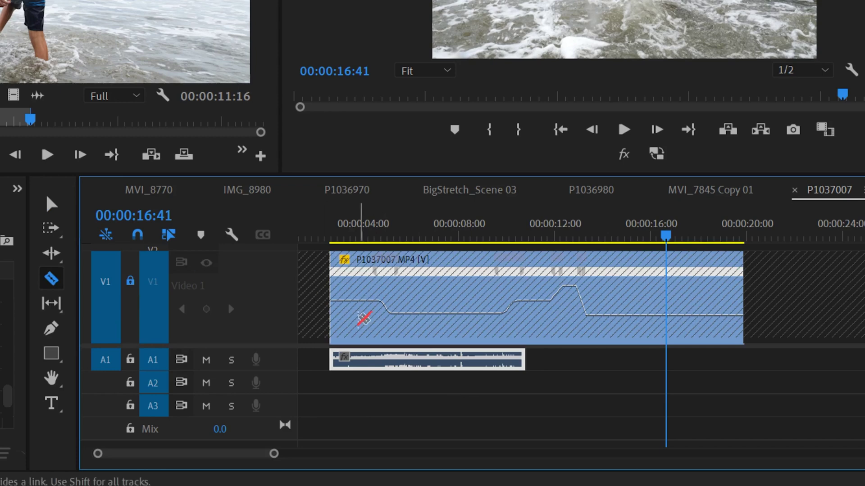
{"action": "left_click", "coordinate": [381, 356]}
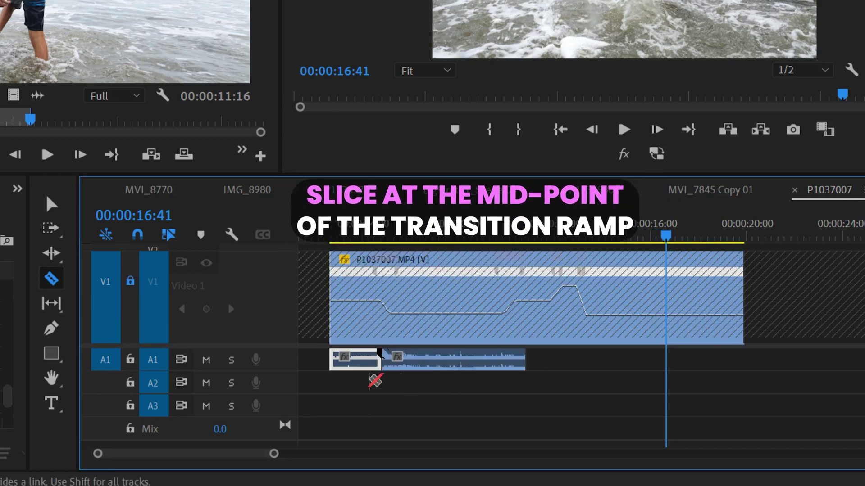
{"action": "key", "text": "v"}
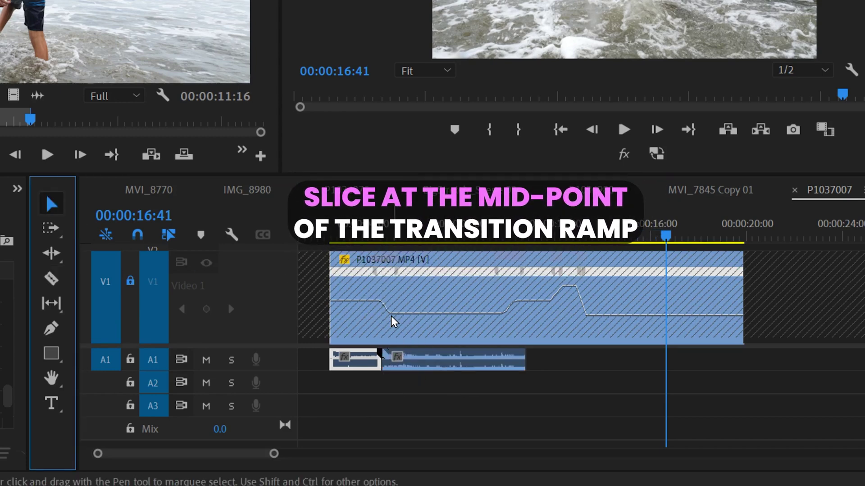
Step: Set the audio piece after the cut to 20% speed via Speed/Duration
{"action": "left_click", "coordinate": [423, 366]}
{"action": "right_click", "coordinate": [425, 367]}
{"action": "left_click", "coordinate": [494, 253]}
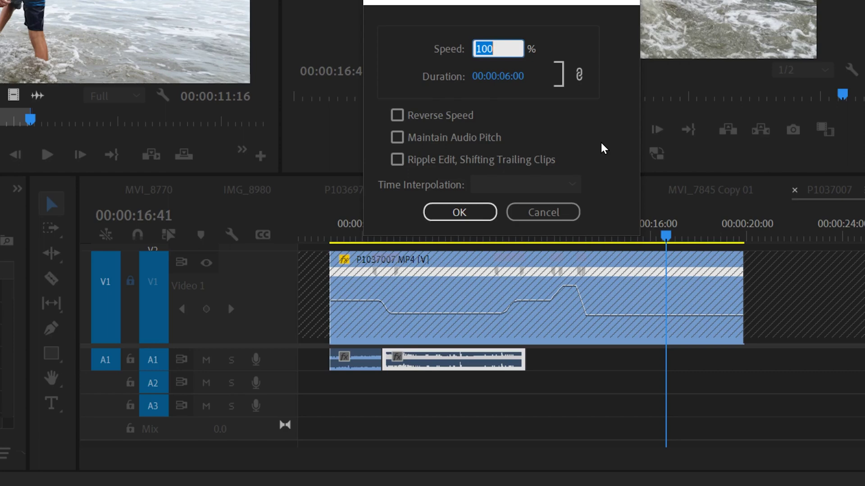
{"action": "left_click", "coordinate": [459, 212]}
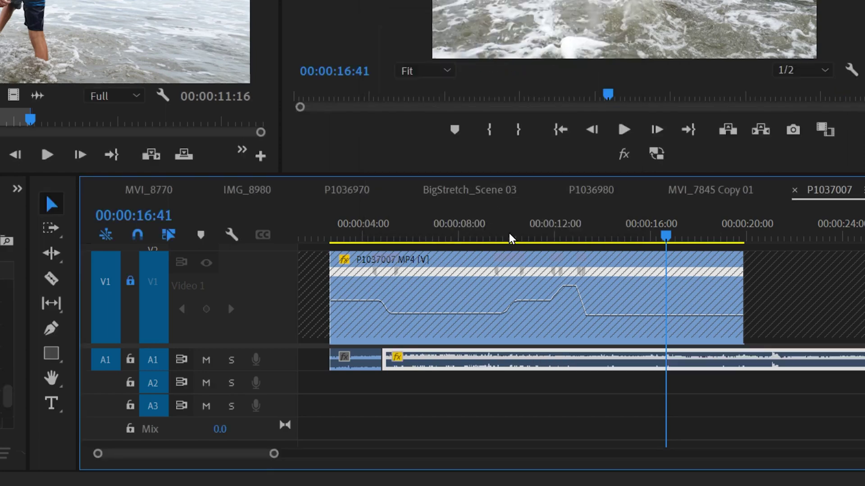
Step: Razor the slowed A1 audio at the second ramp's midpoint
{"action": "left_click", "coordinate": [52, 279]}
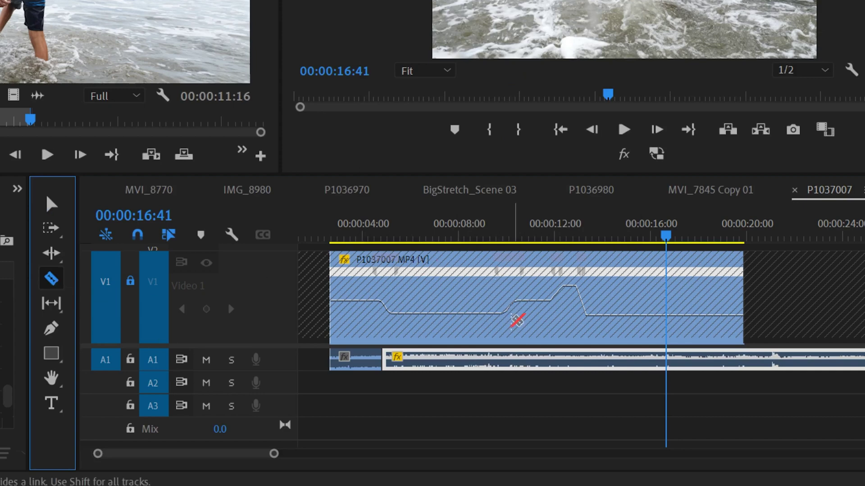
{"action": "left_click", "coordinate": [511, 358]}
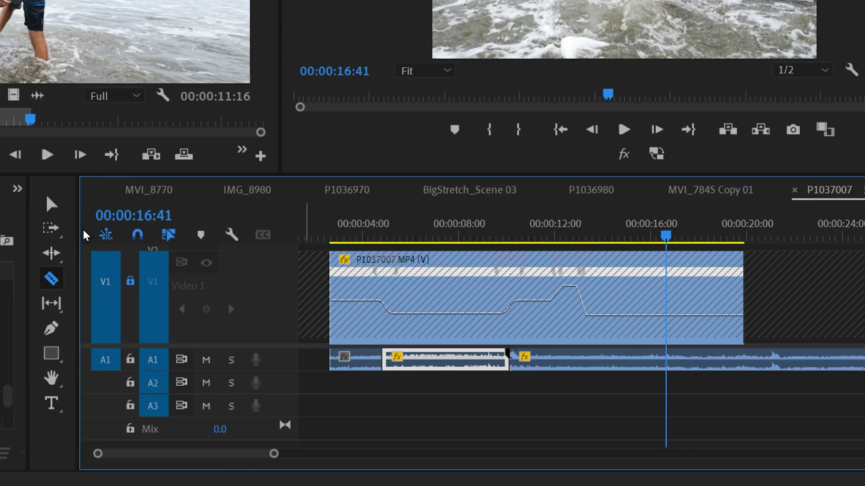
{"action": "left_click", "coordinate": [51, 205]}
Step: Set the audio piece right of the new cut back to 100% speed
{"action": "right_click", "coordinate": [566, 363]}
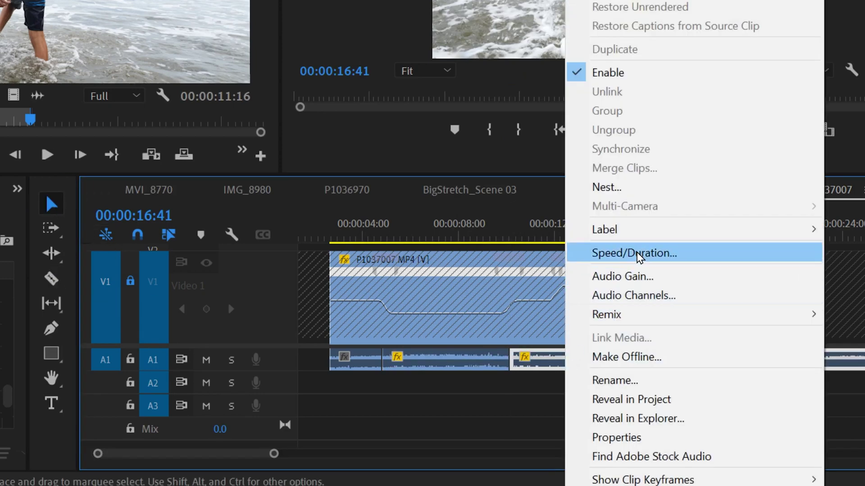
{"action": "left_click", "coordinate": [614, 251]}
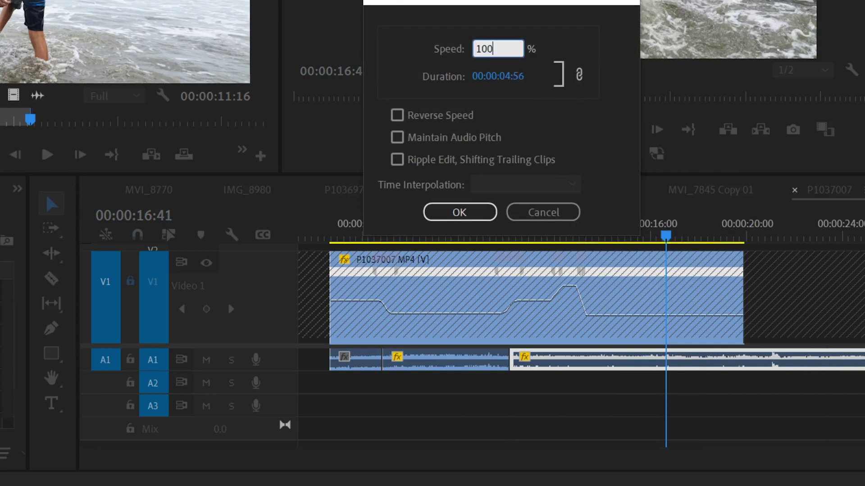
{"action": "left_click", "coordinate": [457, 212]}
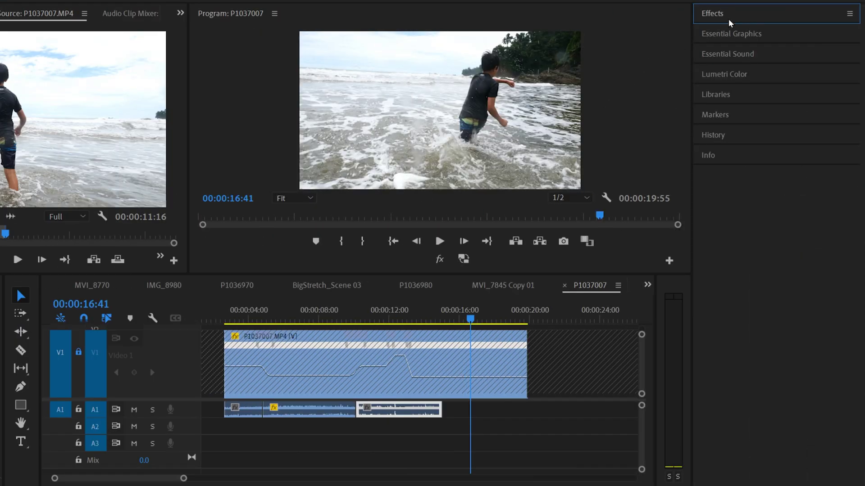
Step: Apply the Audio Transitions > Crossfade > Constant Power transition to the first A1 audio cut
{"action": "left_click", "coordinate": [734, 15]}
{"action": "left_click", "coordinate": [702, 89]}
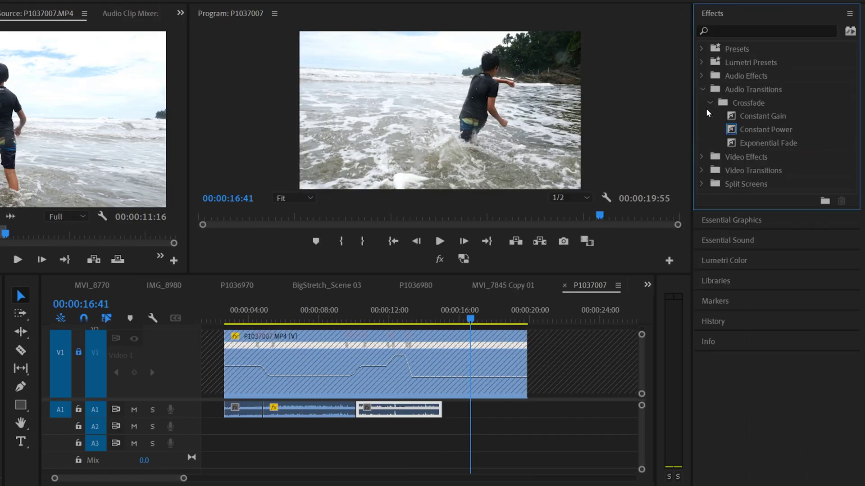
{"action": "double_click", "coordinate": [710, 104]}
{"action": "left_click_drag", "start_coordinate": [732, 130], "coordinate": [264, 417]}
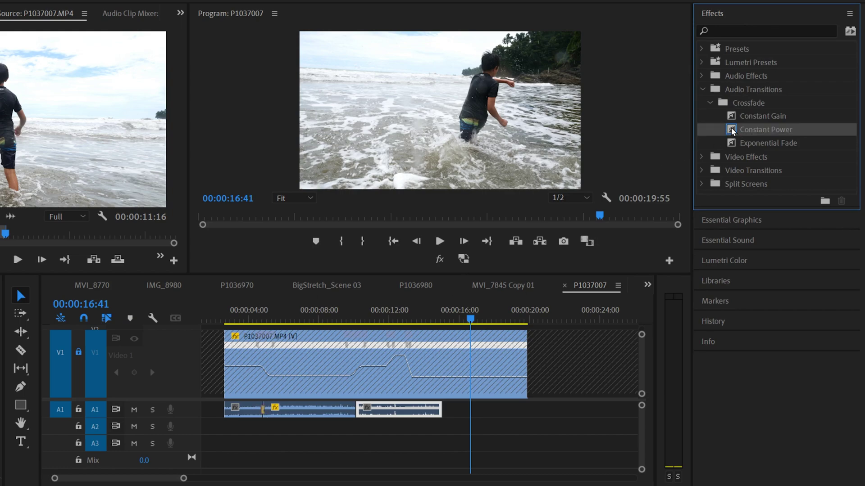